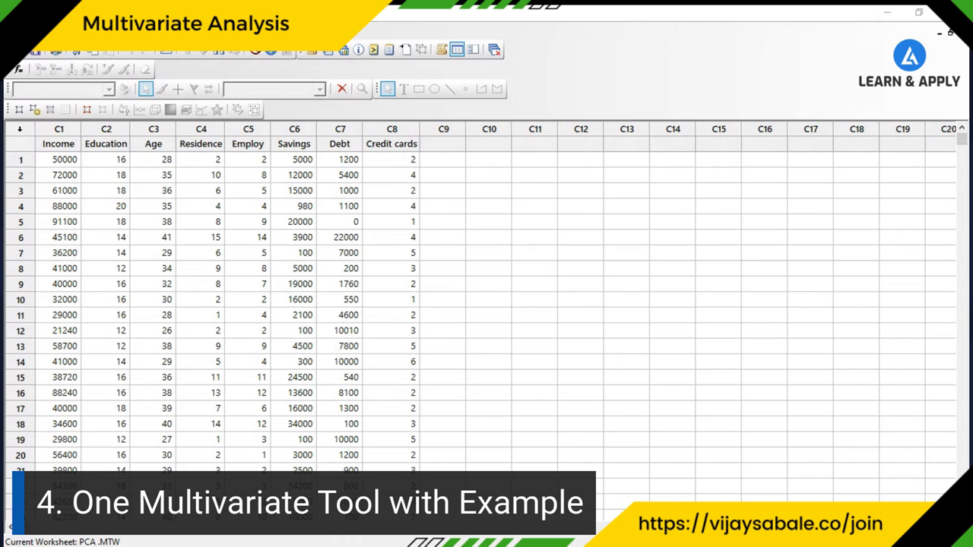
Examine the worksheet's variable columns from Income through Credit cards, one heading at a time
{"action": "left_click", "coordinate": [214, 236]}
{"action": "left_click", "coordinate": [67, 151]}
{"action": "left_click", "coordinate": [97, 148]}
{"action": "left_click", "coordinate": [142, 148]}
{"action": "left_click", "coordinate": [183, 145]}
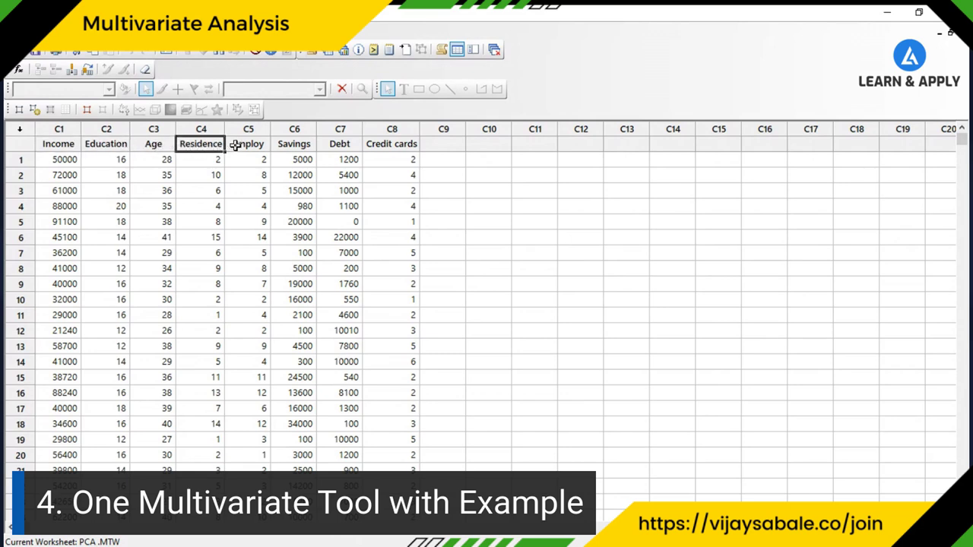
{"action": "left_click", "coordinate": [236, 146]}
{"action": "left_click", "coordinate": [304, 148]}
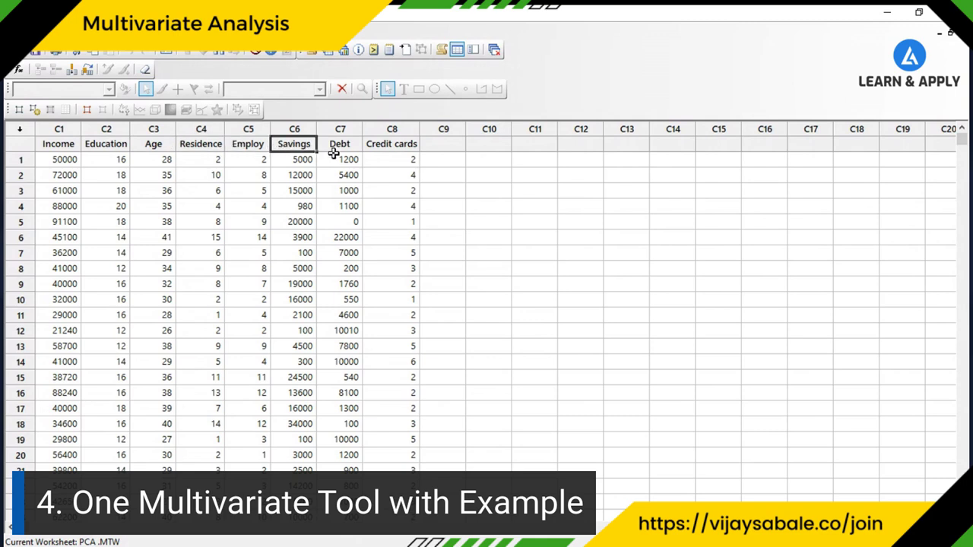
{"action": "left_click", "coordinate": [342, 147]}
{"action": "left_click", "coordinate": [384, 147]}
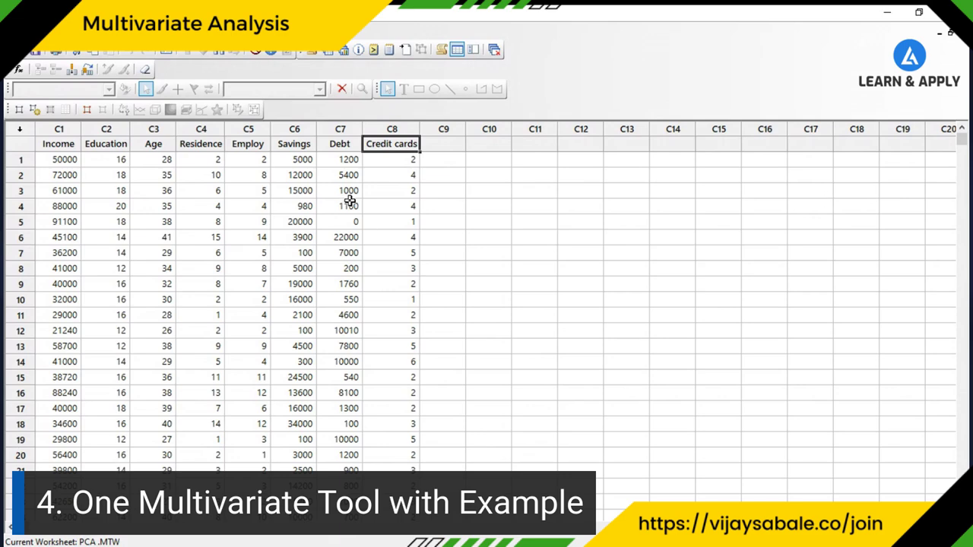
Check how far the data rows extend in the worksheet, then return to the first records
{"action": "scroll", "coordinate": [215, 161], "scroll_direction": "down", "scroll_amount": 9}
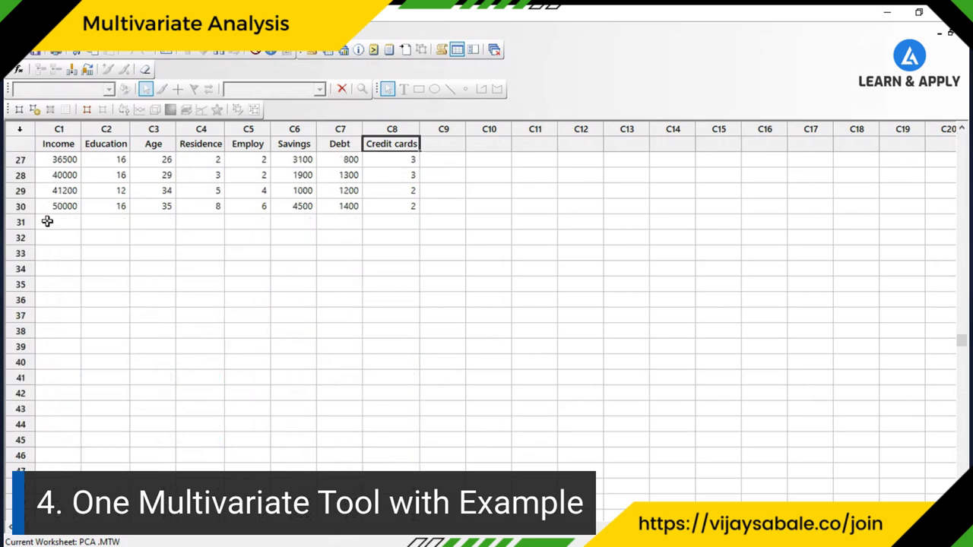
{"action": "left_click", "coordinate": [25, 209]}
{"action": "left_click", "coordinate": [266, 255]}
{"action": "scroll", "coordinate": [280, 244], "scroll_direction": "up", "scroll_amount": 9}
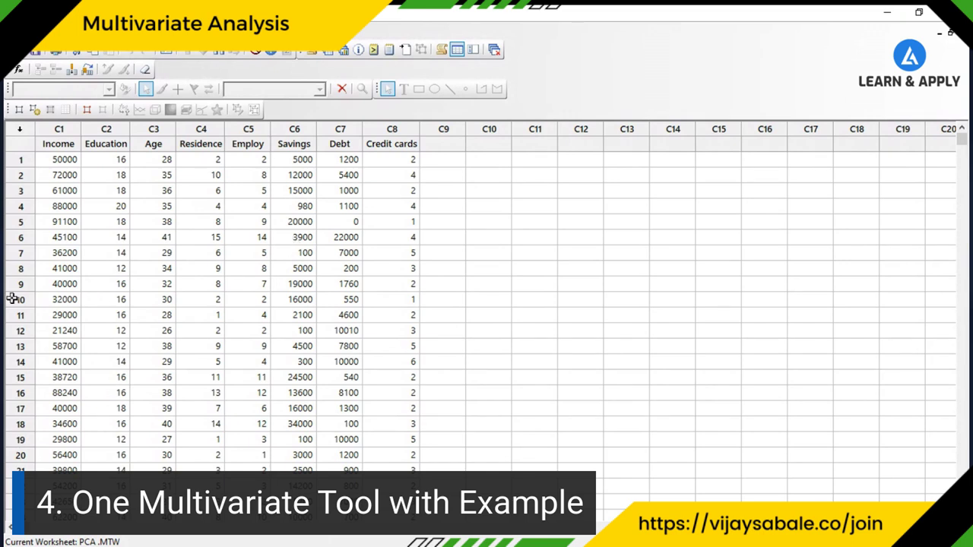
{"action": "left_click", "coordinate": [169, 192]}
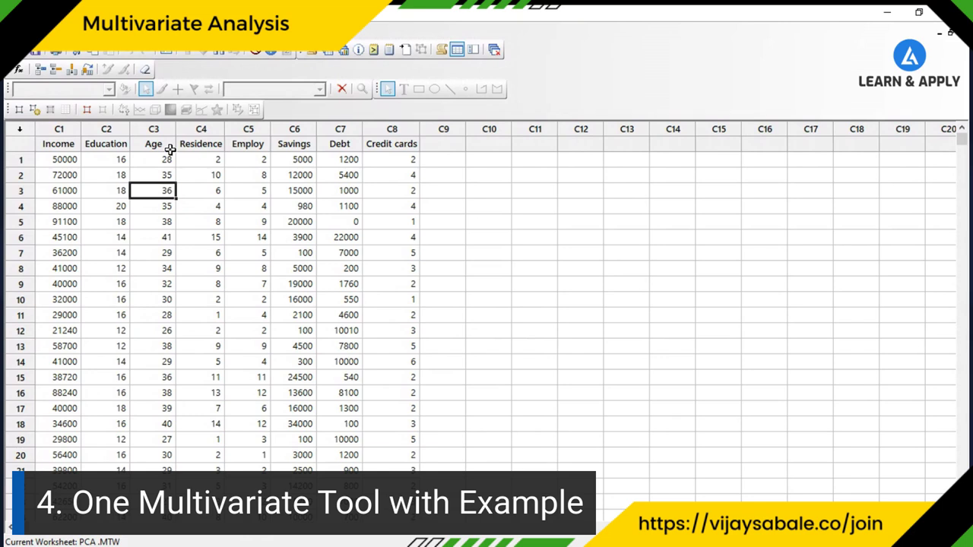
Start a Principal Components Analysis and replace the preset variables with all columns from Income through Credit cards
{"action": "left_click", "coordinate": [155, 33]}
{"action": "mouse_move", "coordinate": [147, 157]}
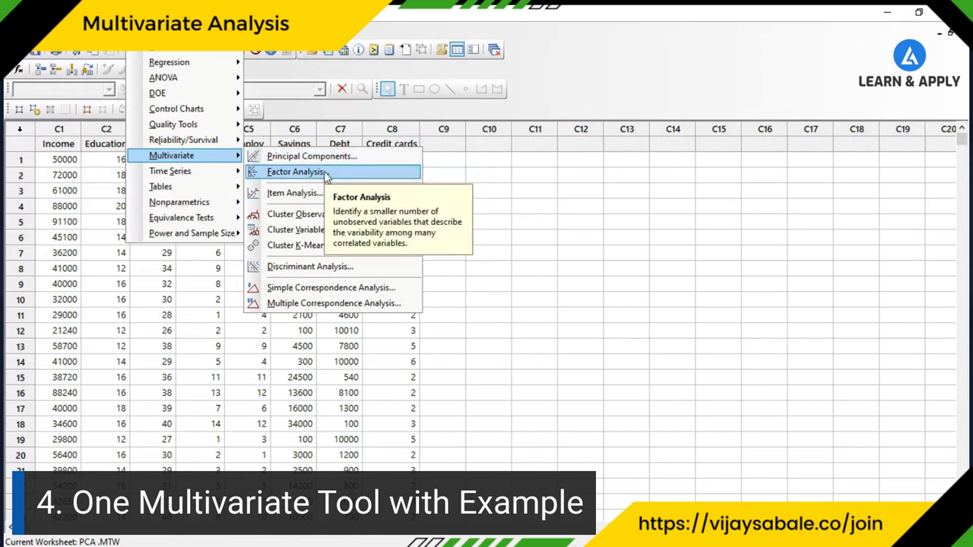
{"action": "left_click", "coordinate": [408, 161]}
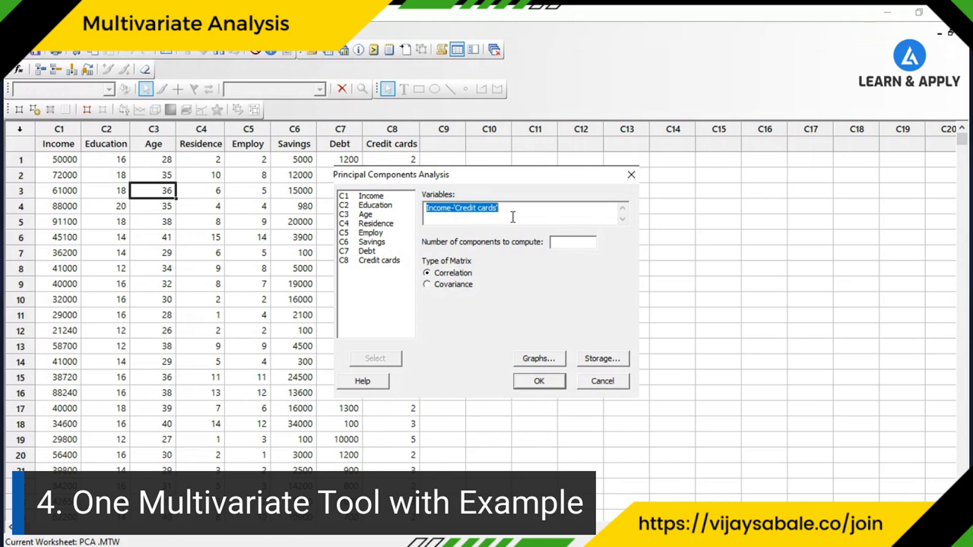
{"action": "key", "text": "Delete"}
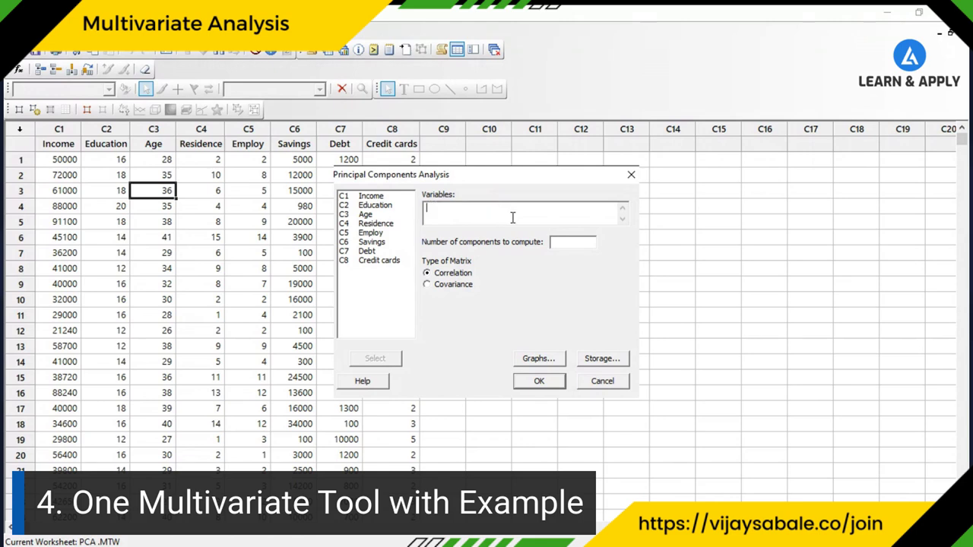
{"action": "left_click", "coordinate": [370, 196]}
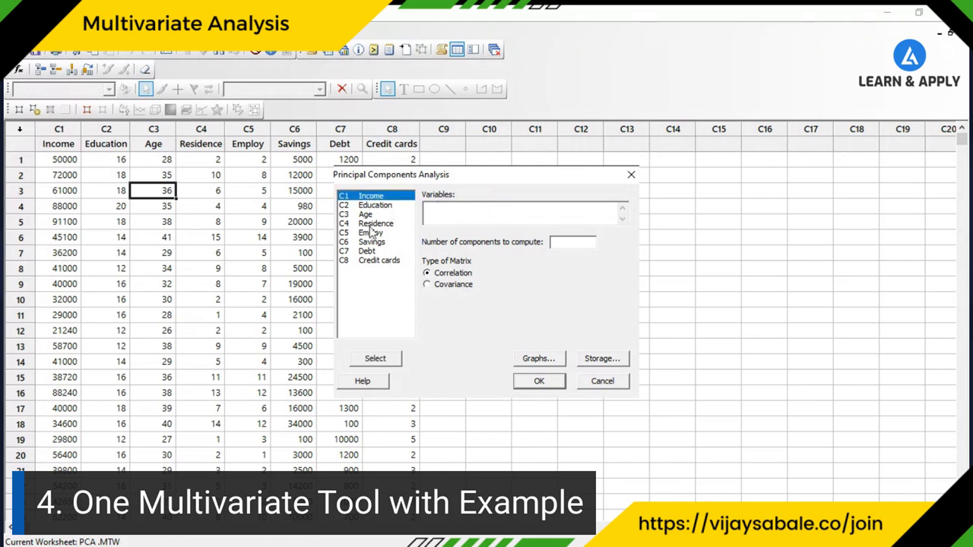
{"action": "left_click", "coordinate": [383, 261], "text": "shift"}
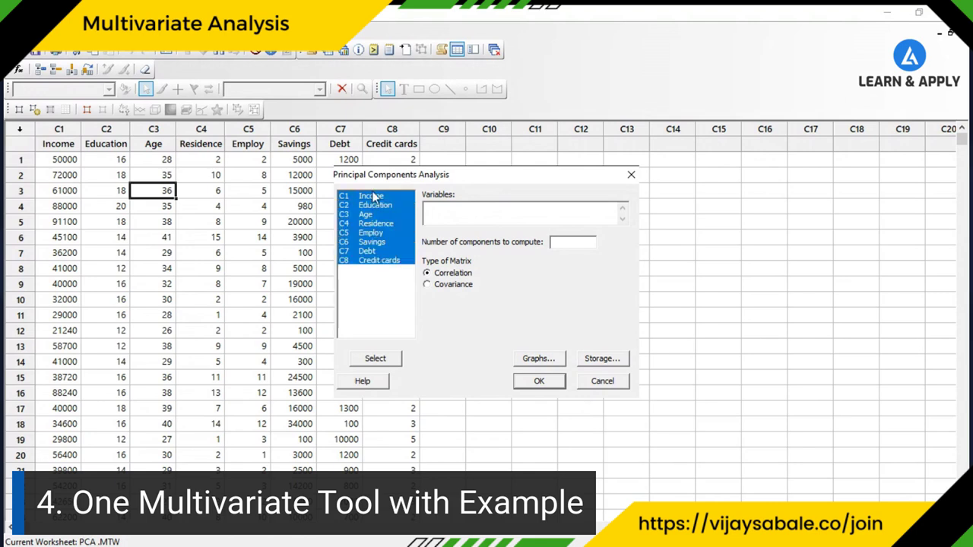
{"action": "left_click", "coordinate": [380, 358]}
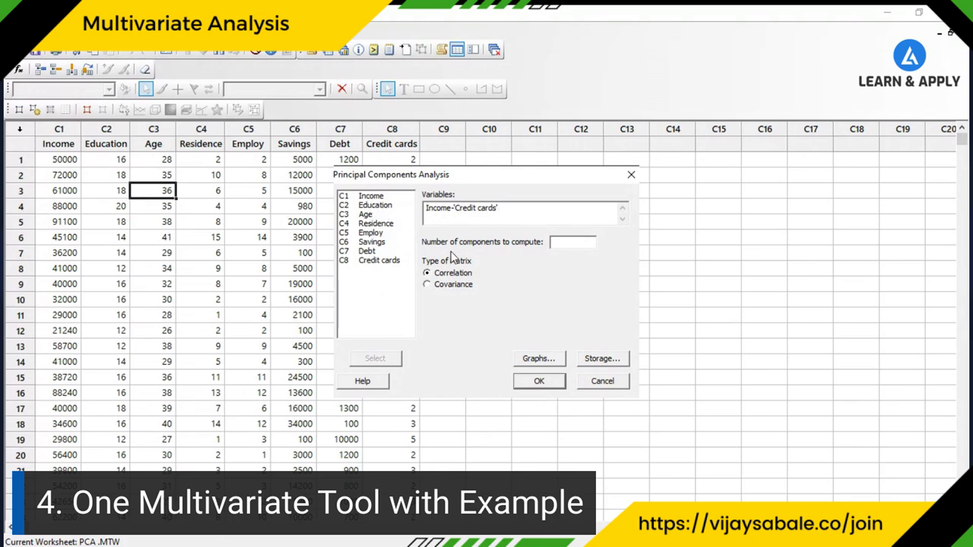
Run the analysis on the correlation matrix with the component count blank and the scree, score, loading, biplot and outlier plots enabled
{"action": "left_click", "coordinate": [564, 243]}
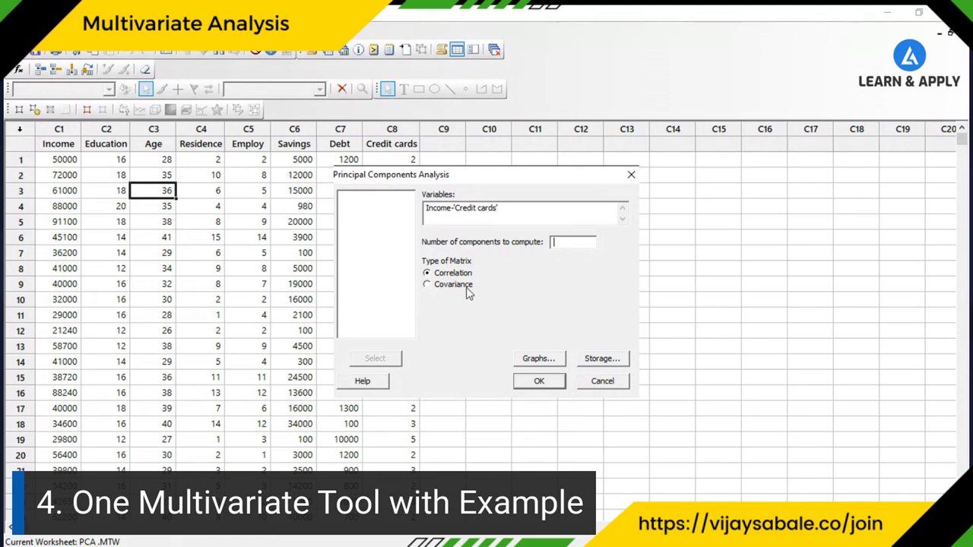
{"action": "left_click", "coordinate": [553, 362]}
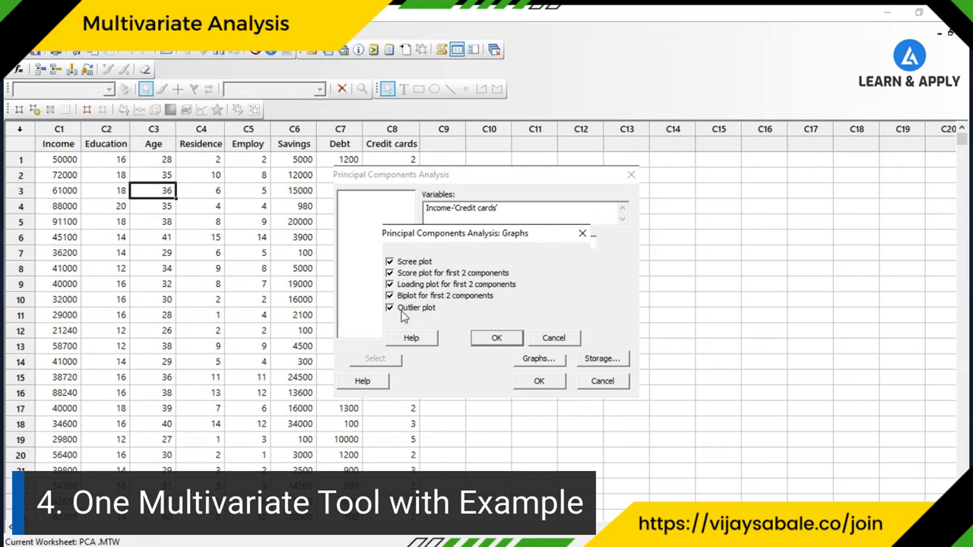
{"action": "left_click", "coordinate": [505, 342]}
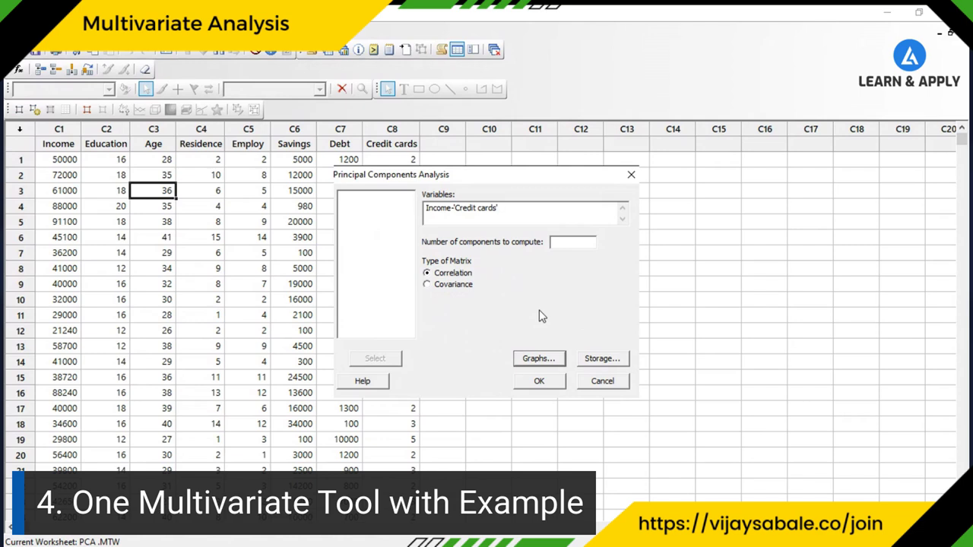
{"action": "left_click", "coordinate": [540, 381]}
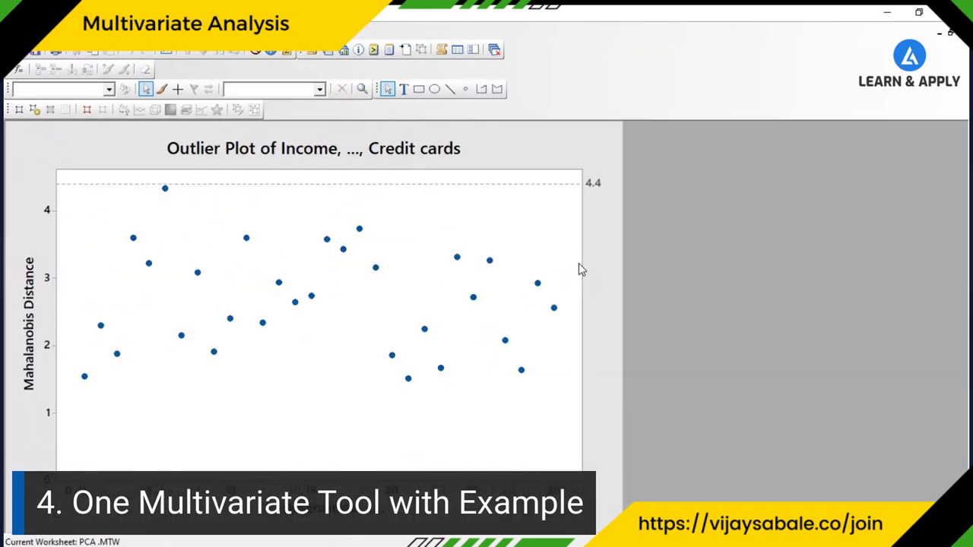
Open the latest Principal Component Analysis output in the session and examine its eigenanalysis and the PC1 to PC8 coefficient tables
{"action": "left_click", "coordinate": [311, 51]}
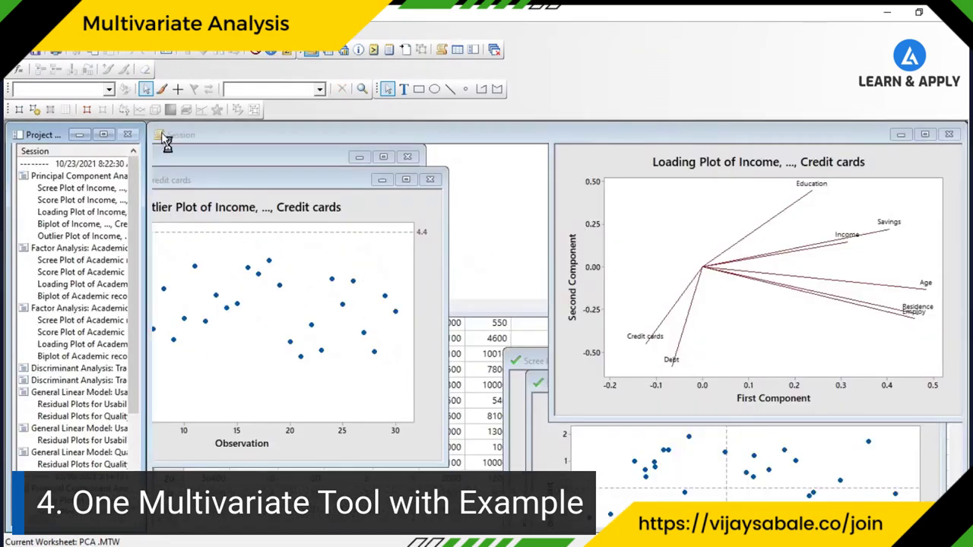
{"action": "scroll", "coordinate": [128, 421], "scroll_direction": "down", "scroll_amount": 3}
{"action": "left_click", "coordinate": [80, 441]}
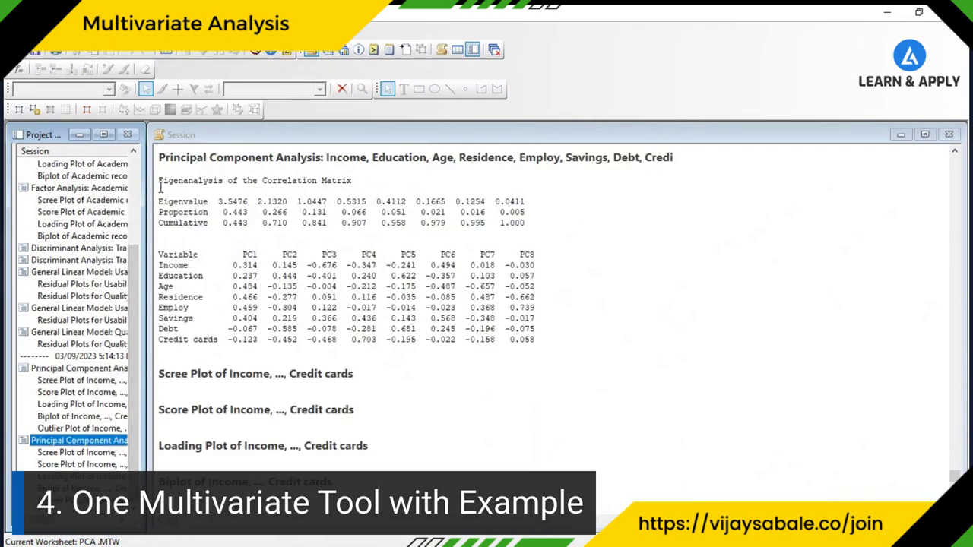
{"action": "left_click_drag", "start_coordinate": [159, 181], "coordinate": [545, 241]}
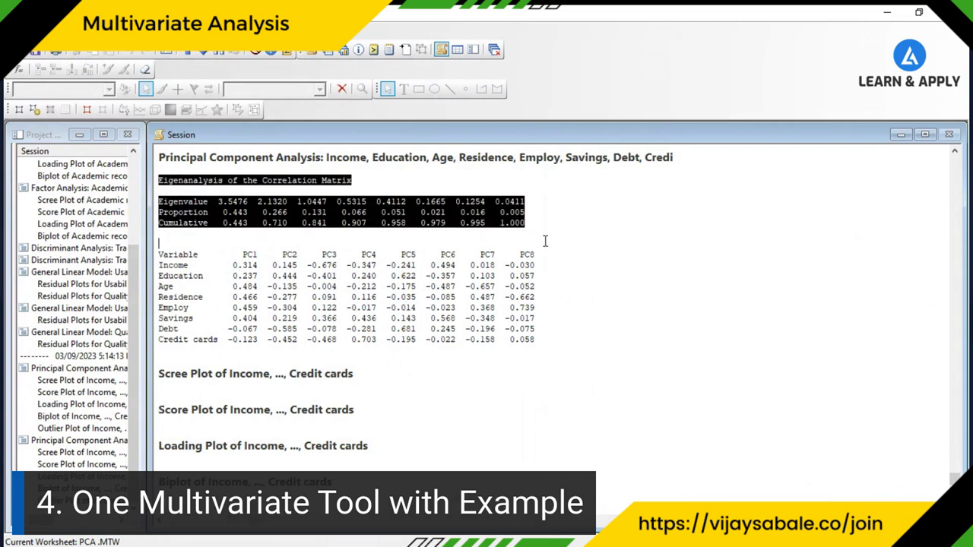
{"action": "left_click_drag", "start_coordinate": [161, 252], "coordinate": [548, 346]}
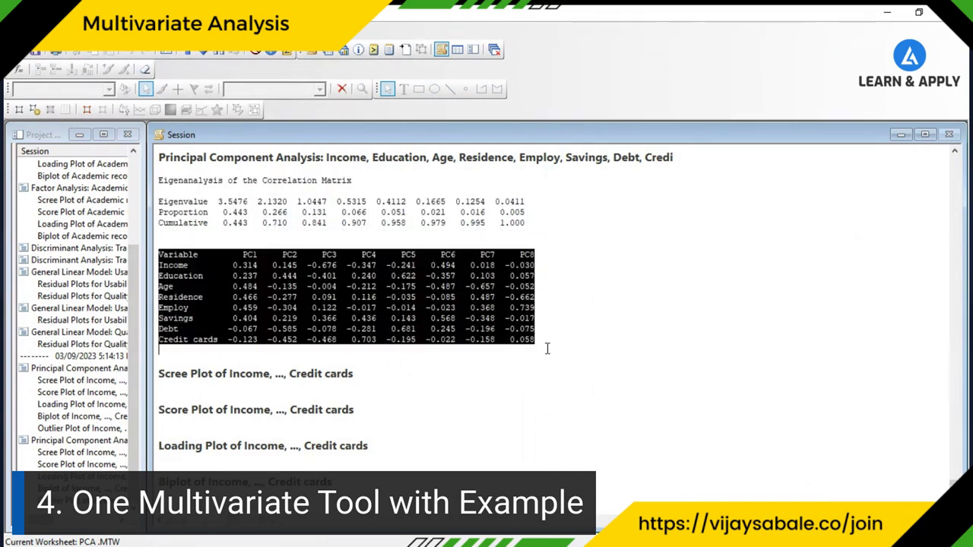
Review the scree, score, loading, biplot and outlier plots of the latest analysis, and return to its session output
{"action": "left_click", "coordinate": [69, 453]}
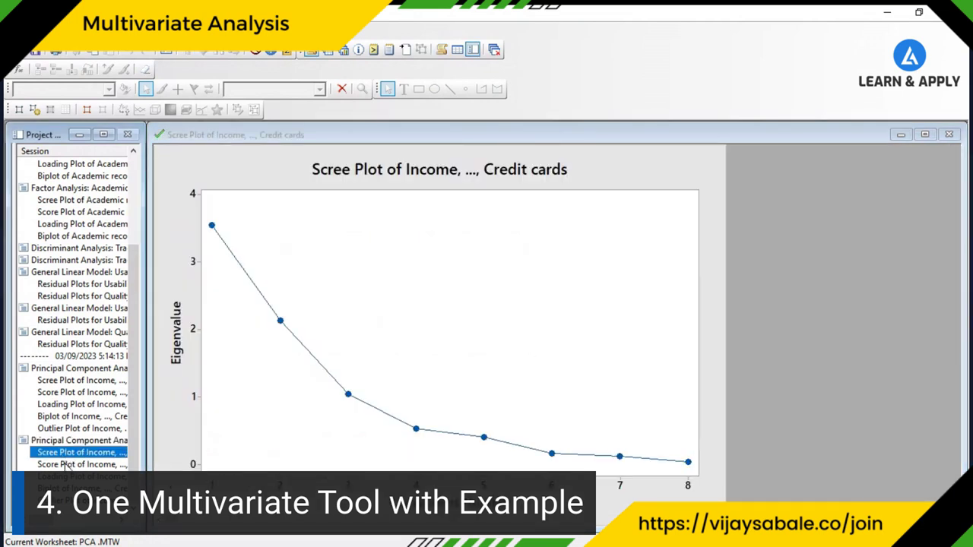
{"action": "left_click", "coordinate": [68, 465]}
{"action": "left_click", "coordinate": [68, 477]}
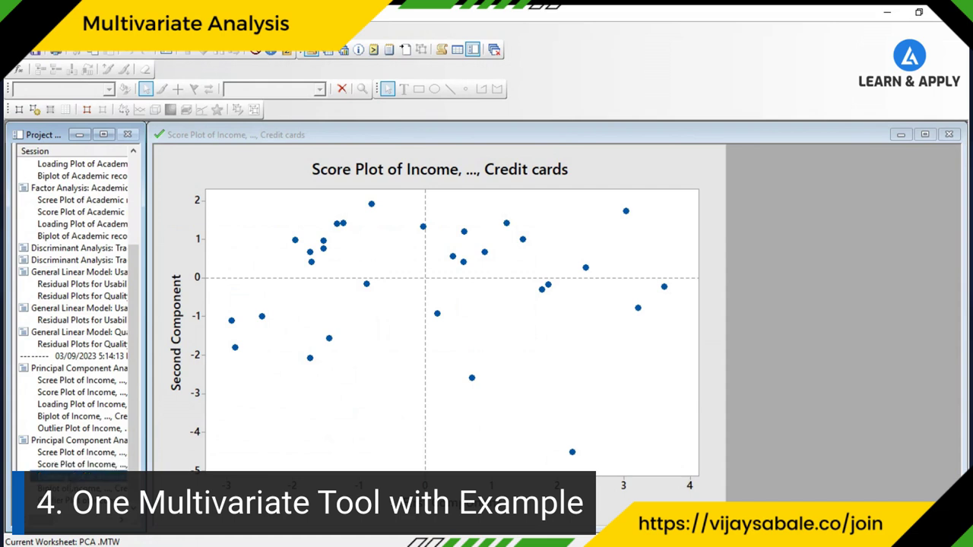
{"action": "left_click", "coordinate": [68, 489]}
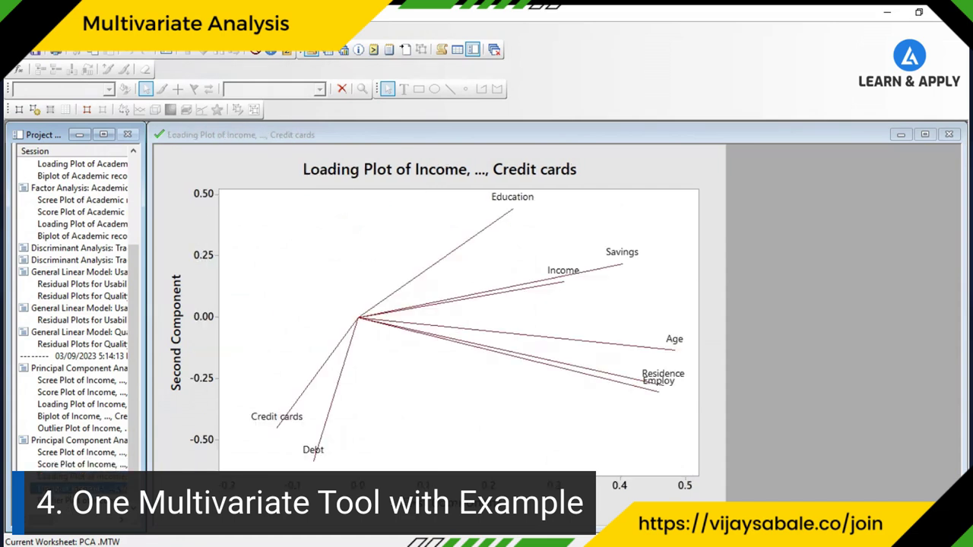
{"action": "left_click", "coordinate": [69, 501]}
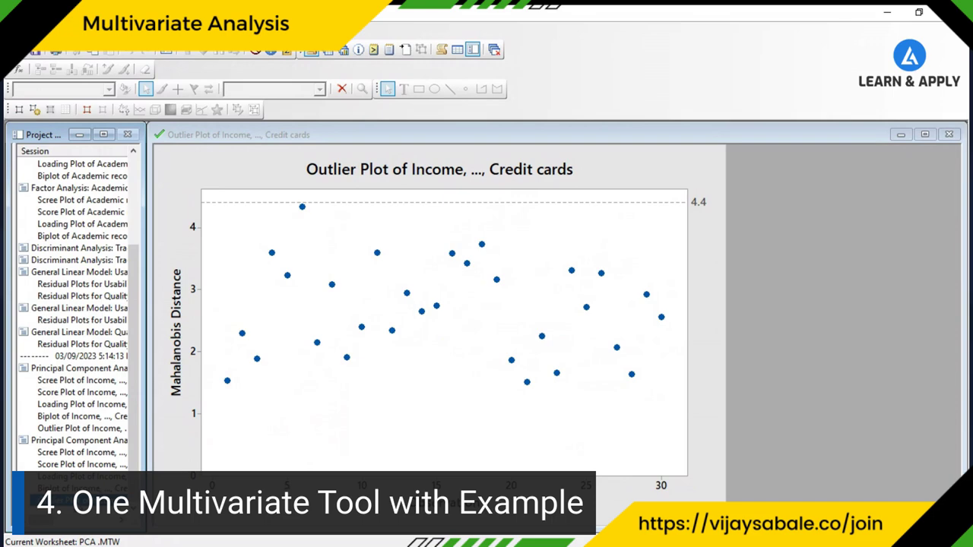
{"action": "left_click", "coordinate": [106, 441]}
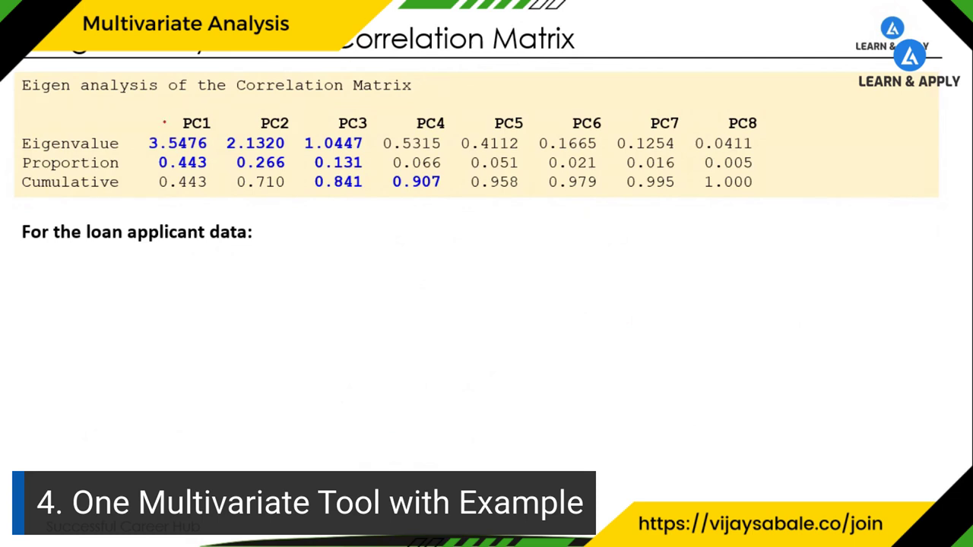
{"action": "left_click_drag", "start_coordinate": [164, 122], "coordinate": [262, 117]}
{"action": "left_click_drag", "start_coordinate": [327, 125], "coordinate": [416, 119]}
{"action": "left_click_drag", "start_coordinate": [482, 127], "coordinate": [502, 119]}
{"action": "left_click_drag", "start_coordinate": [566, 126], "coordinate": [584, 118]}
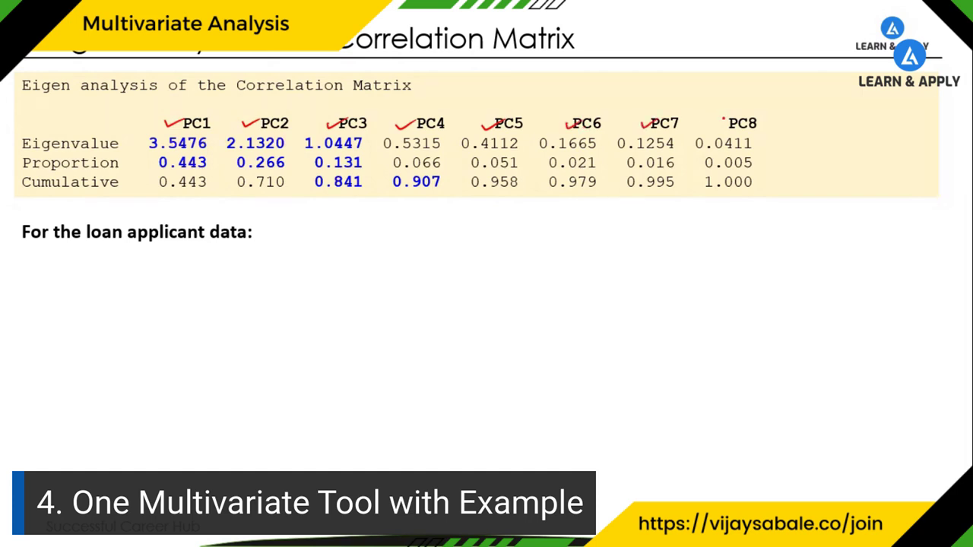